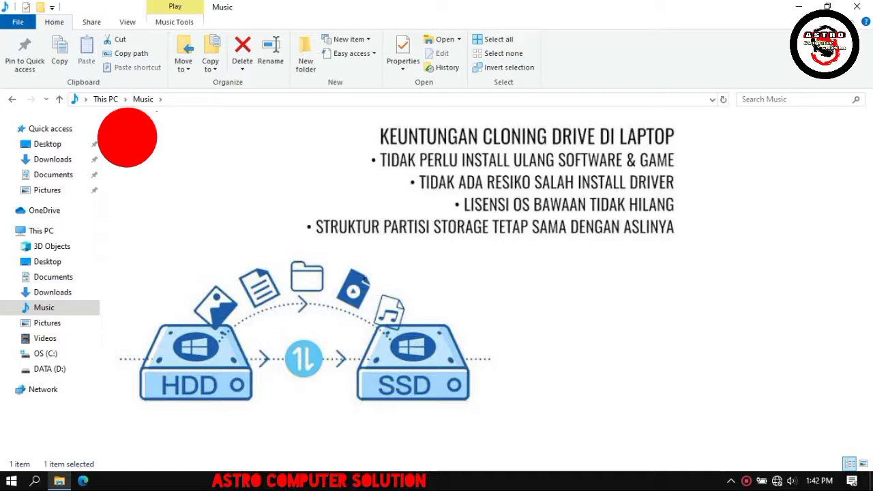
{"action": "key", "text": "Return"}
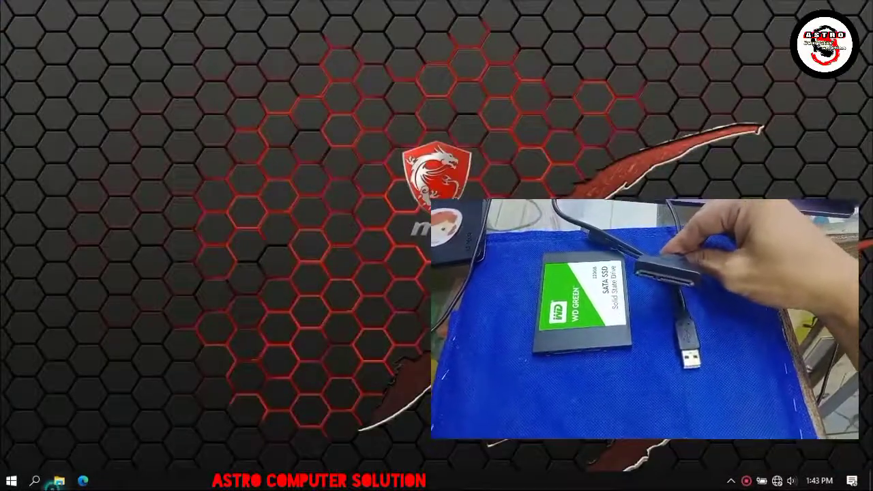
Open File Explorer at This PC to view the computer's drives.
{"action": "key", "text": "super+e"}
{"action": "left_click", "coordinate": [46, 231]}
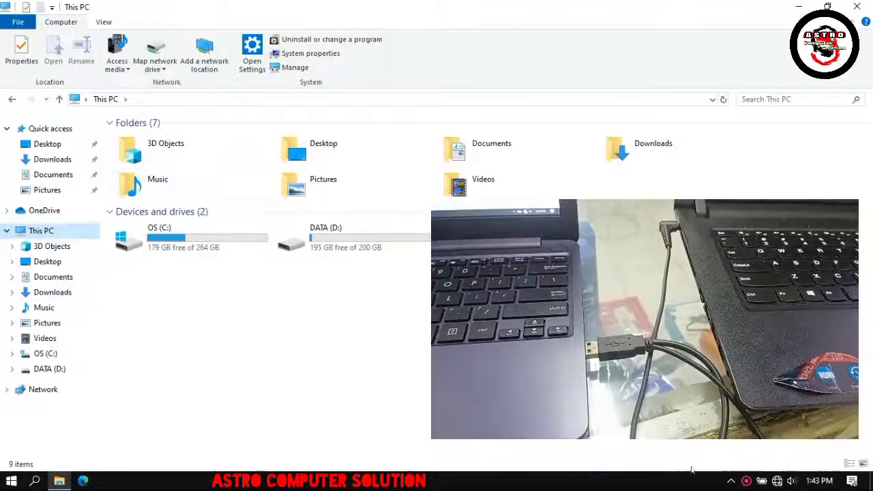
{"action": "left_click", "coordinate": [732, 479]}
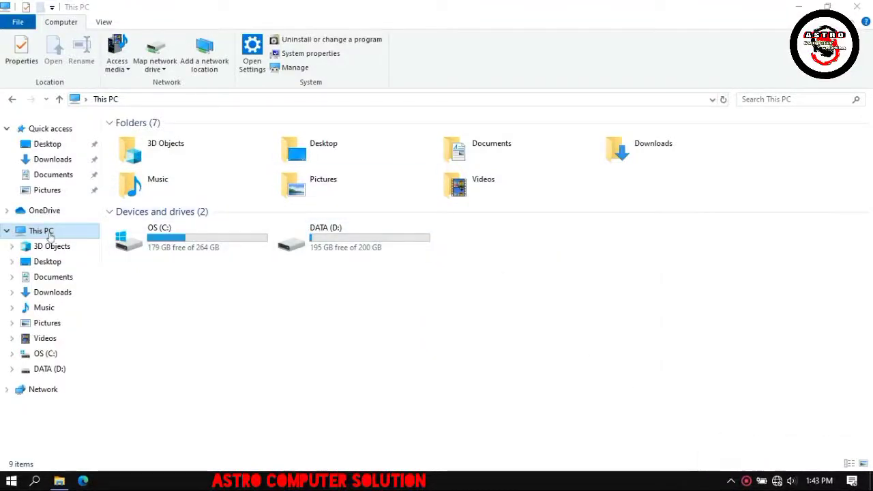
Open Computer Management for This PC, show Disk Management and move the Initialize Disk dialog clear of the volume list.
{"action": "right_click", "coordinate": [48, 230]}
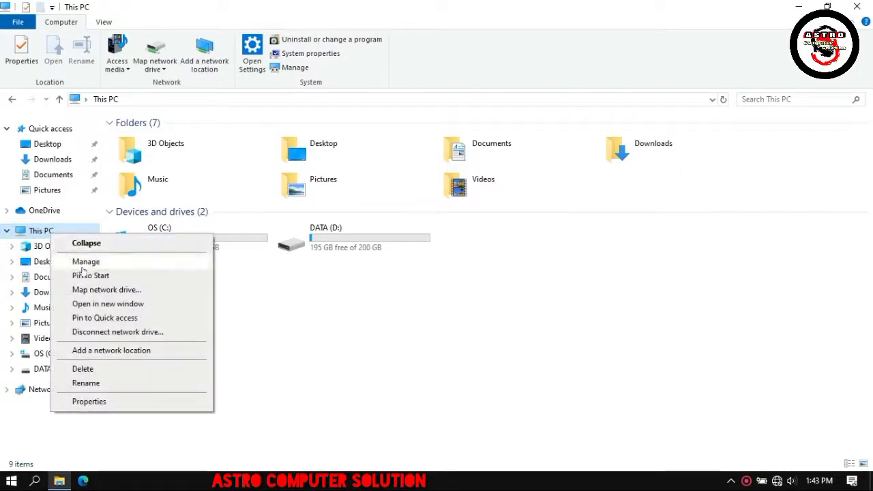
{"action": "left_click", "coordinate": [119, 264]}
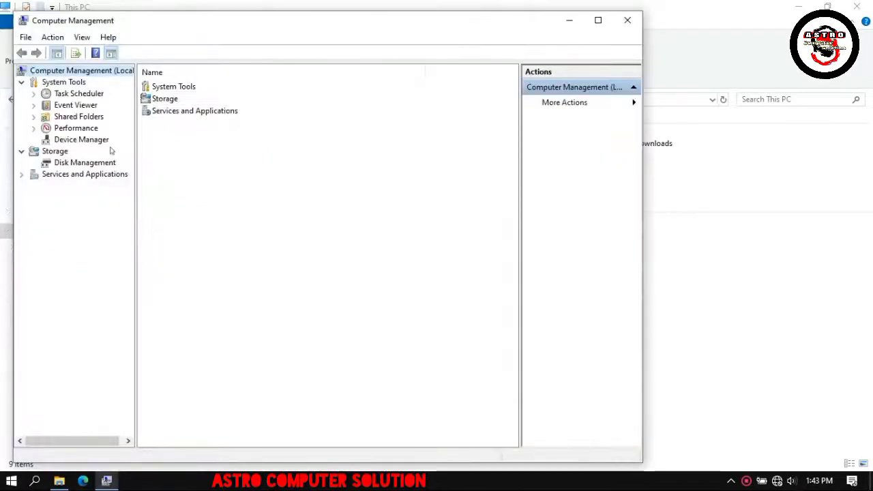
{"action": "left_click", "coordinate": [65, 166]}
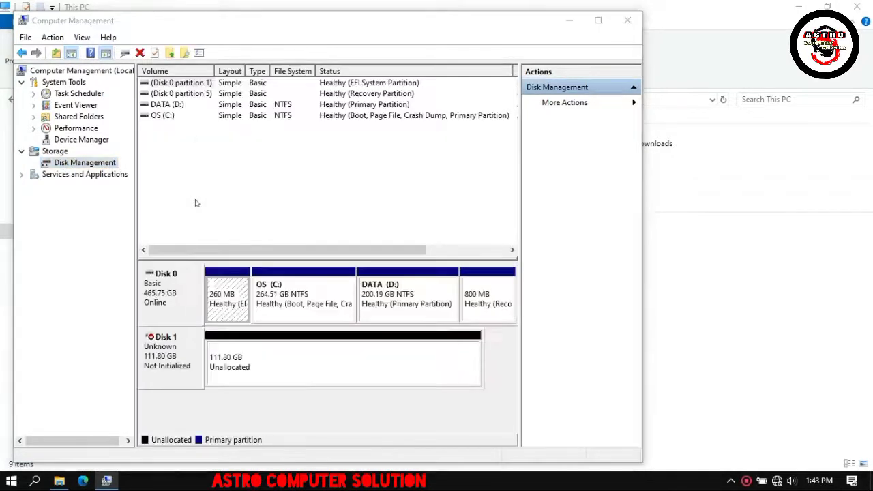
{"action": "left_click", "coordinate": [318, 151]}
{"action": "left_click_drag", "start_coordinate": [318, 151], "coordinate": [406, 174]}
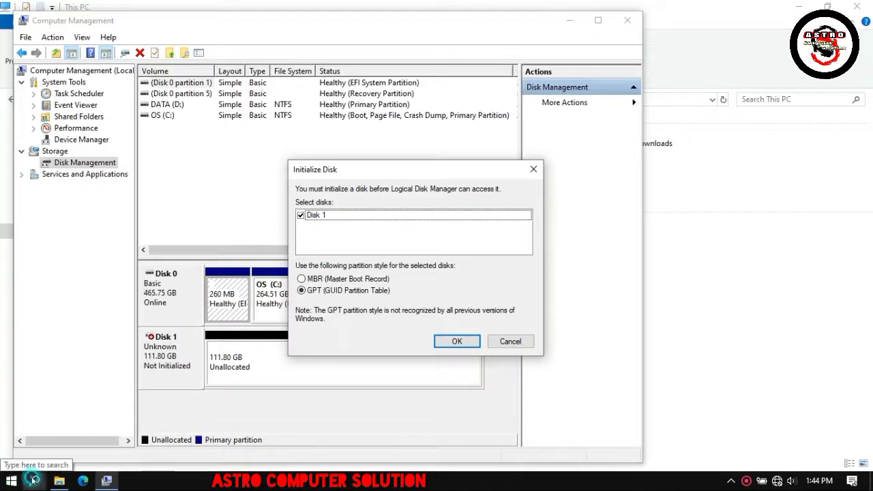
Search Windows for cmd and run Command Prompt as administrator.
{"action": "left_click", "coordinate": [41, 459]}
{"action": "left_click", "coordinate": [35, 481]}
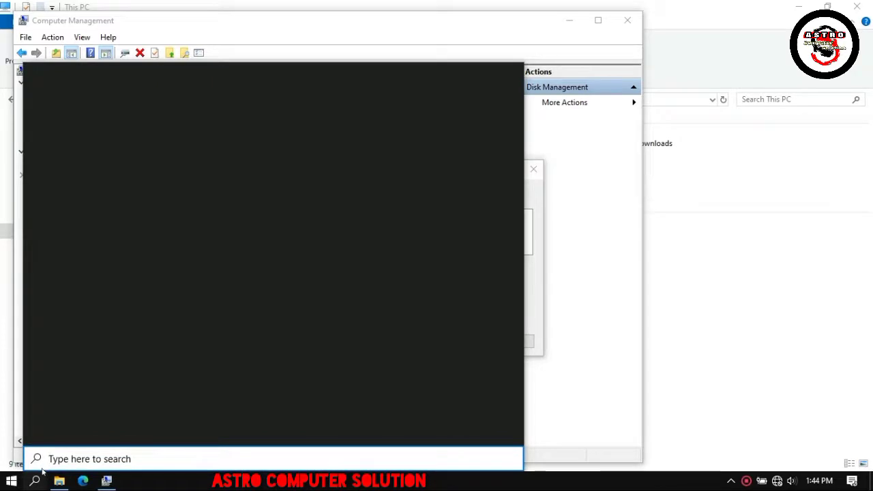
{"action": "type", "text": "cmd"}
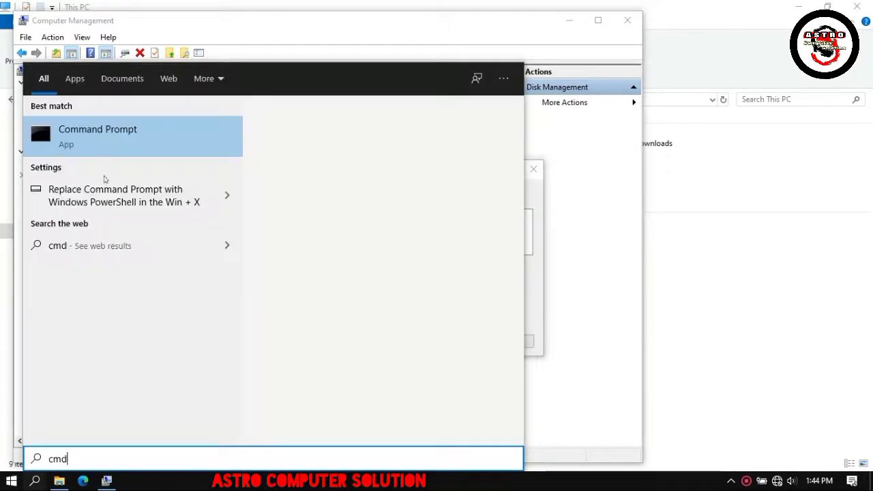
{"action": "right_click", "coordinate": [133, 140]}
{"action": "left_click", "coordinate": [156, 151]}
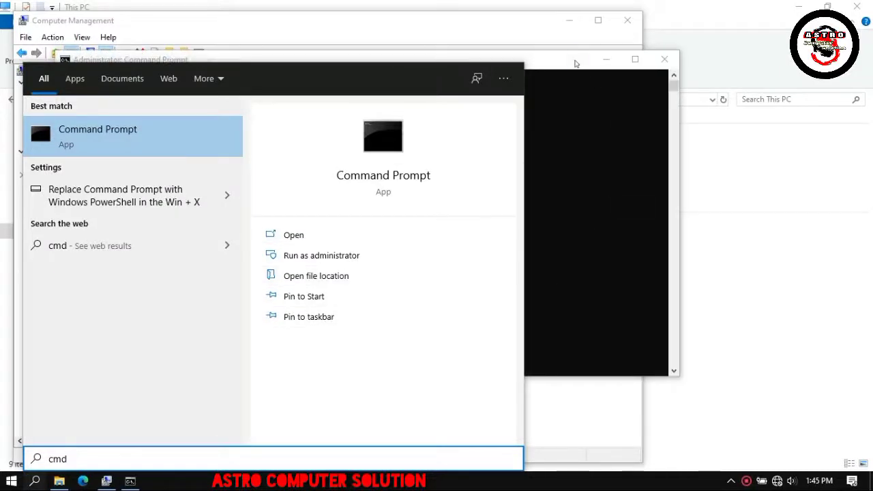
{"action": "left_click", "coordinate": [575, 64]}
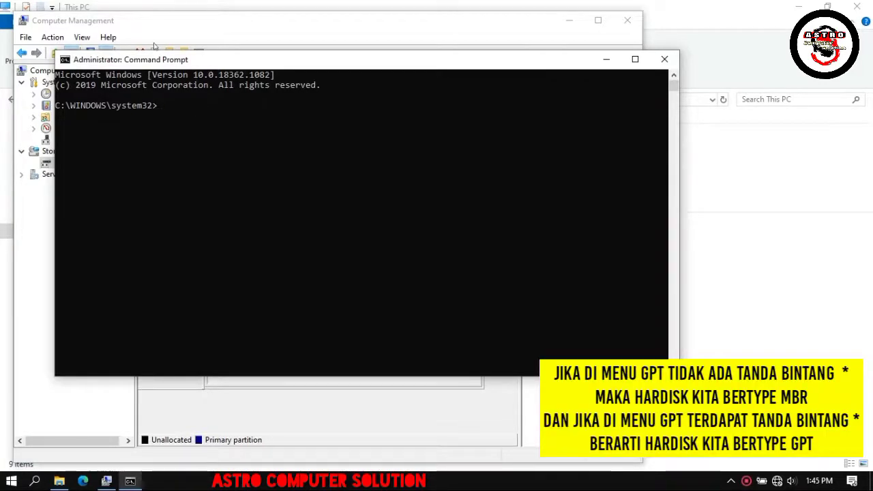
Start diskpart and run list disk to check the existing hard disk's partition style.
{"action": "type", "text": "di"}
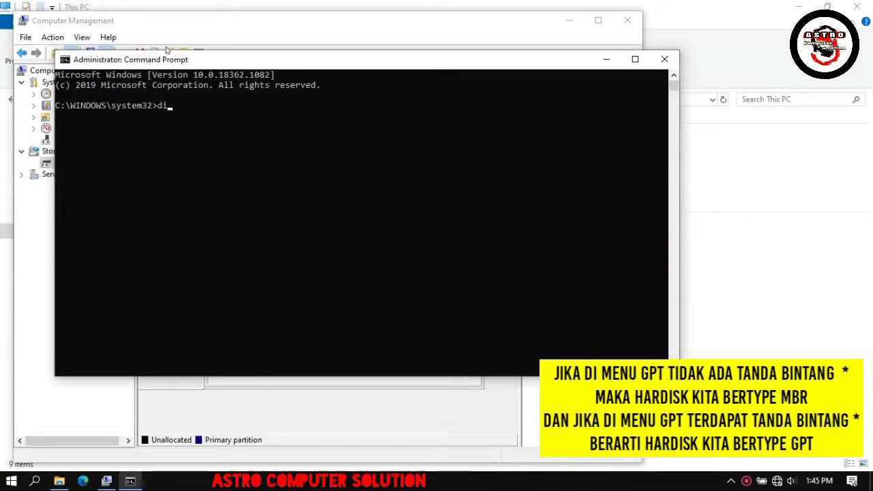
{"action": "type", "text": "skpart"}
{"action": "key", "text": "Return"}
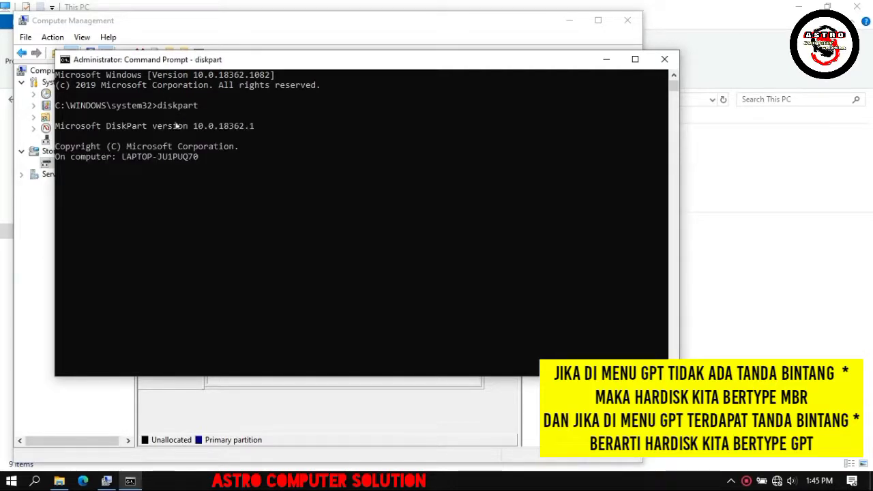
{"action": "type", "text": "list disk"}
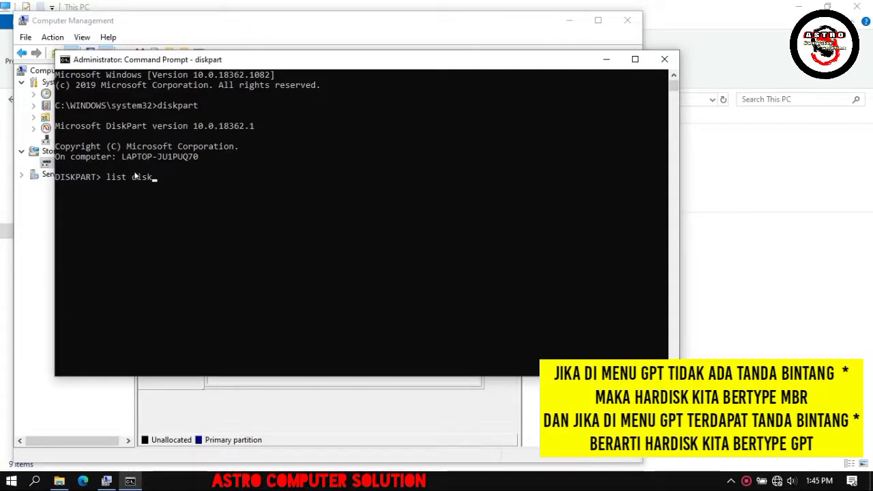
{"action": "key", "text": "Return"}
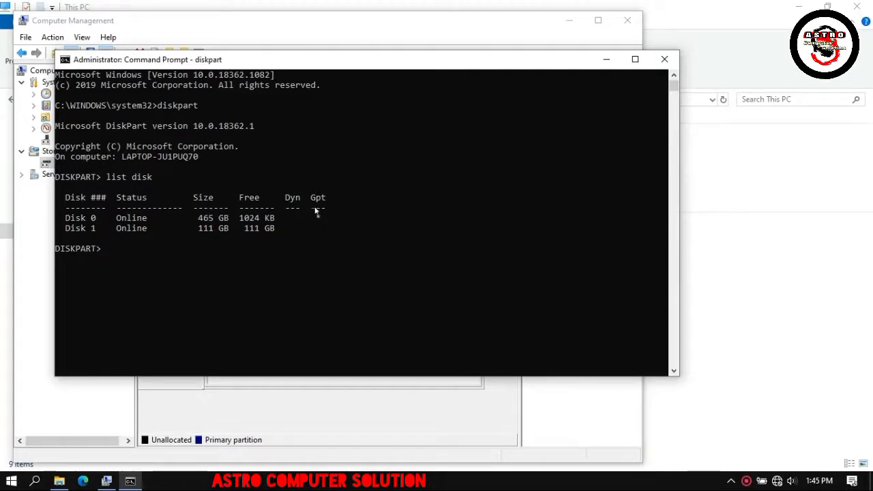
Exit DiskPart and close the Command Prompt window.
{"action": "type", "text": "xit"}
{"action": "key", "text": "Return"}
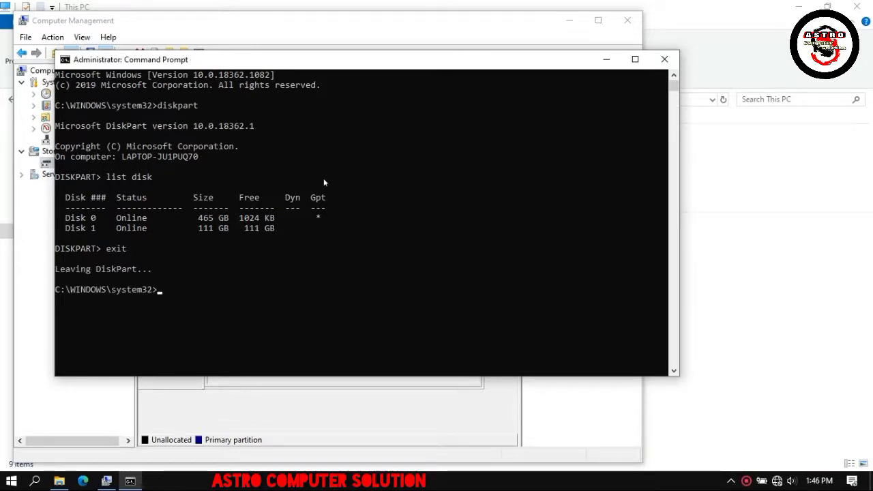
{"action": "left_click", "coordinate": [665, 60]}
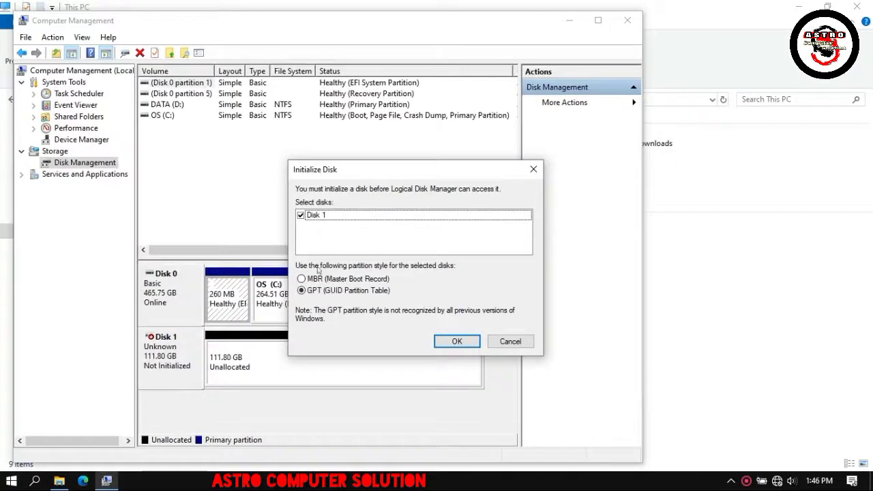
Initialize Disk 1 with the GPT (GUID Partition Table) style and close Computer Management.
{"action": "left_click", "coordinate": [302, 290]}
{"action": "left_click", "coordinate": [454, 343]}
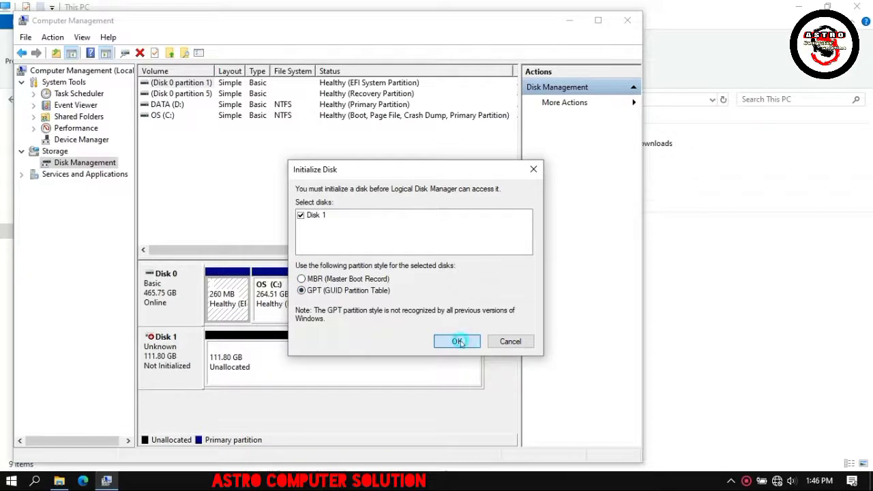
{"action": "left_click", "coordinate": [629, 21]}
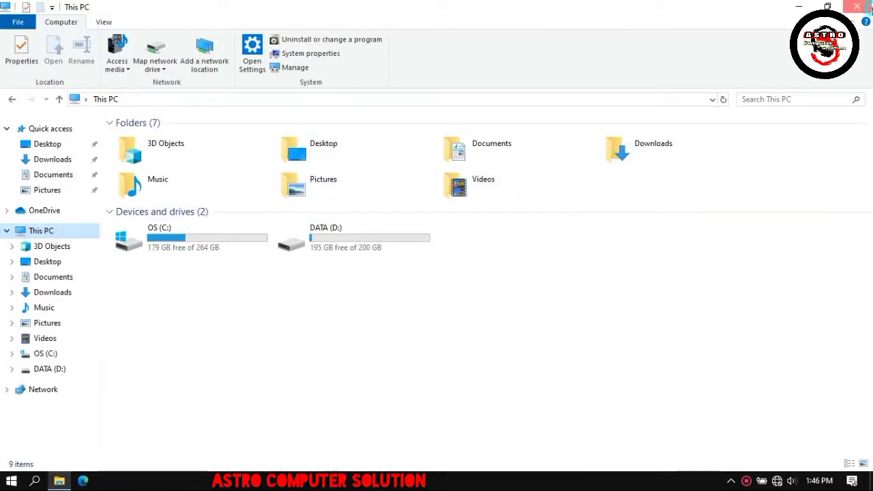
Close File Explorer and launch Macrium Reflect.
{"action": "left_click", "coordinate": [864, 6]}
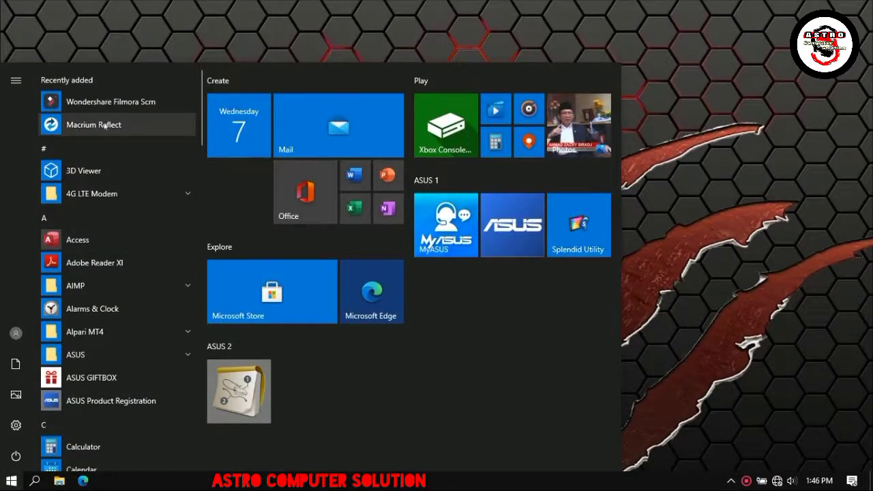
{"action": "left_click", "coordinate": [151, 125]}
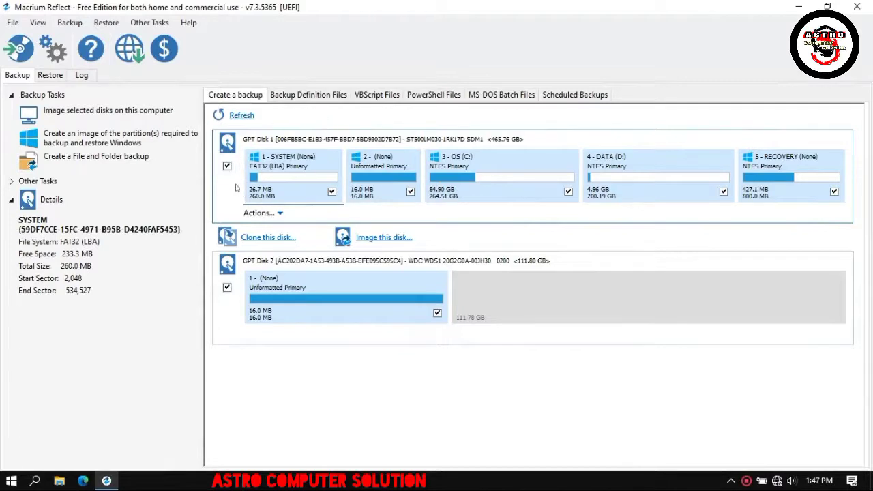
Set up a clone of GPT Disk 1 to the 111.80 GB WDC disk and delete the destination's existing partition.
{"action": "left_click", "coordinate": [480, 201]}
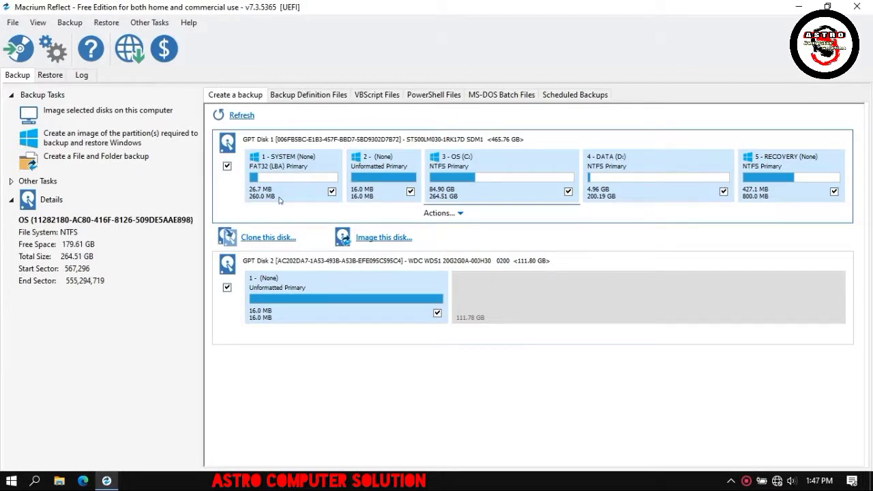
{"action": "left_click", "coordinate": [246, 239]}
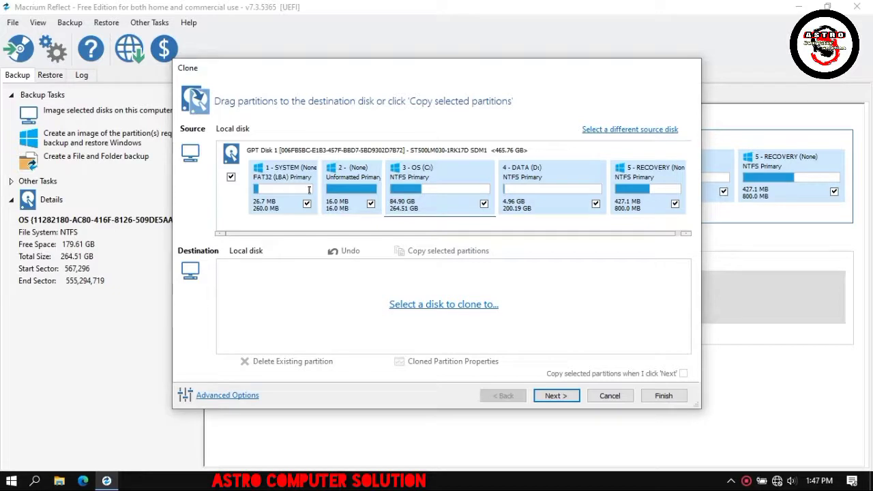
{"action": "left_click", "coordinate": [451, 308]}
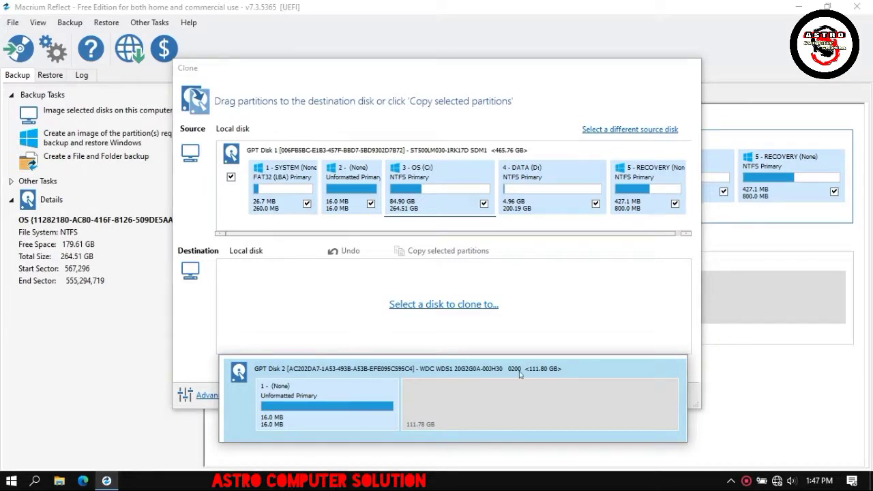
{"action": "left_click", "coordinate": [482, 396]}
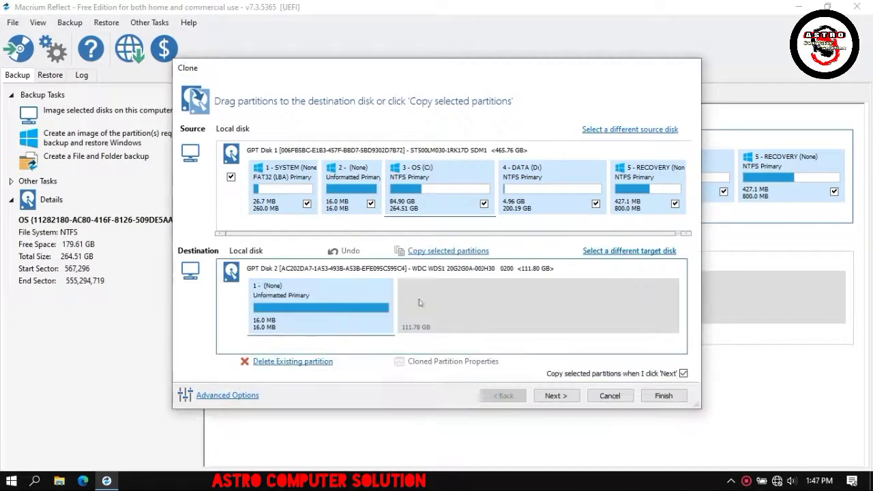
{"action": "left_click", "coordinate": [257, 365]}
{"action": "left_click", "coordinate": [409, 305]}
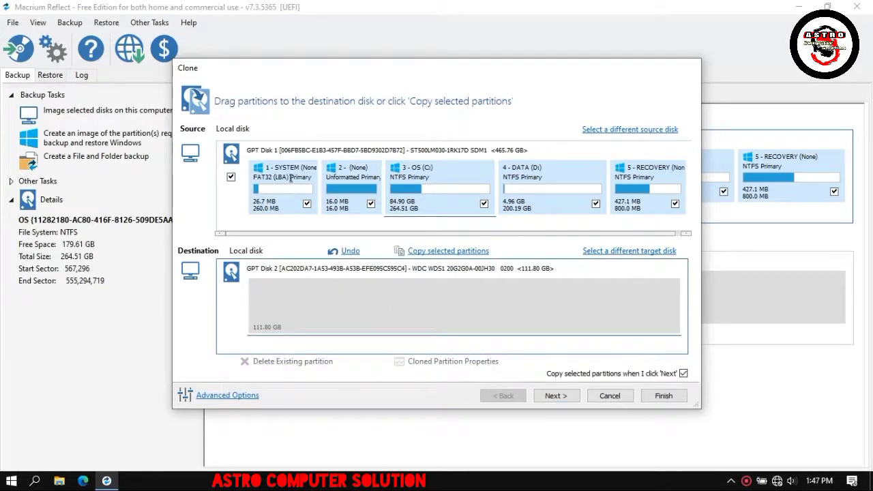
Copy the source partitions SYSTEM, unformatted 16 MB, RECOVERY and OS (C:) to the destination disk in that order, leaving out DATA (D:).
{"action": "left_click_drag", "start_coordinate": [291, 177], "coordinate": [291, 294]}
{"action": "left_click_drag", "start_coordinate": [351, 173], "coordinate": [471, 290]}
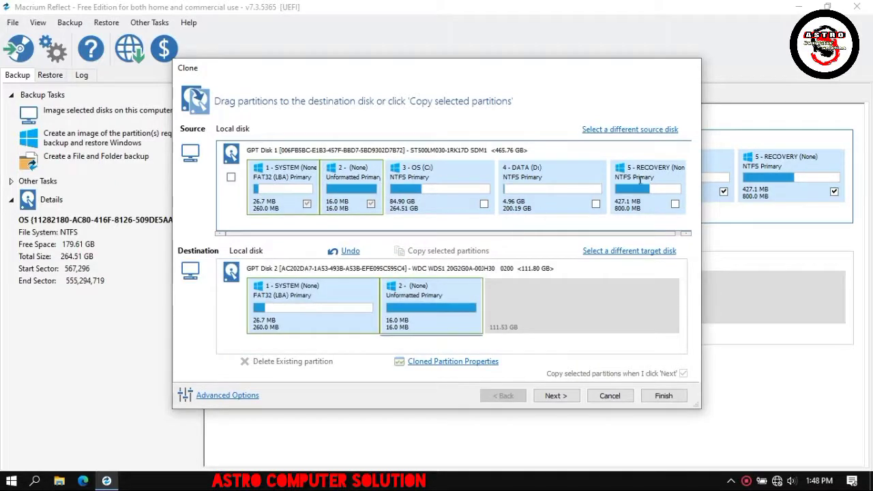
{"action": "left_click_drag", "start_coordinate": [651, 176], "coordinate": [522, 298]}
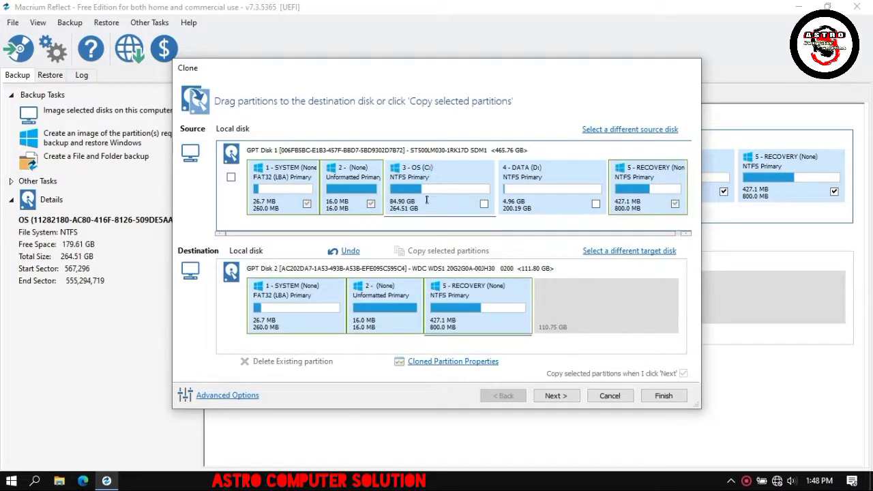
{"action": "left_click_drag", "start_coordinate": [443, 172], "coordinate": [599, 295]}
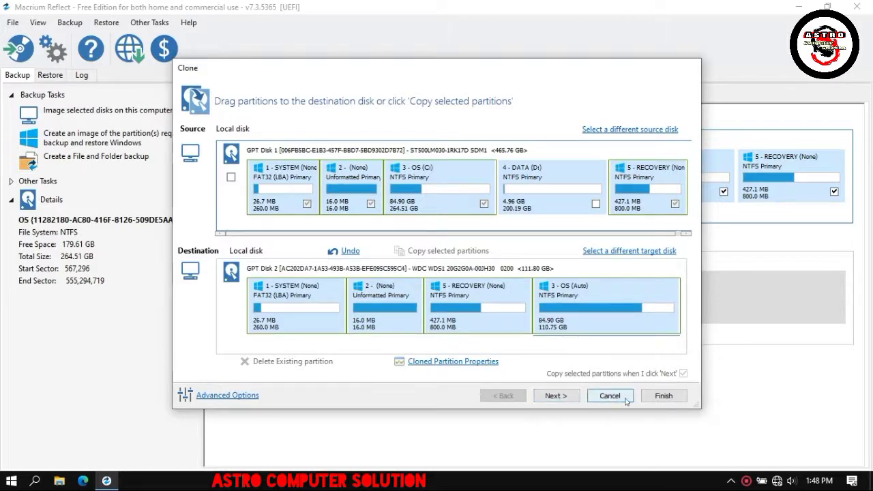
Finish the clone setup and run it immediately without saving an XML backup definition file.
{"action": "left_click", "coordinate": [664, 396]}
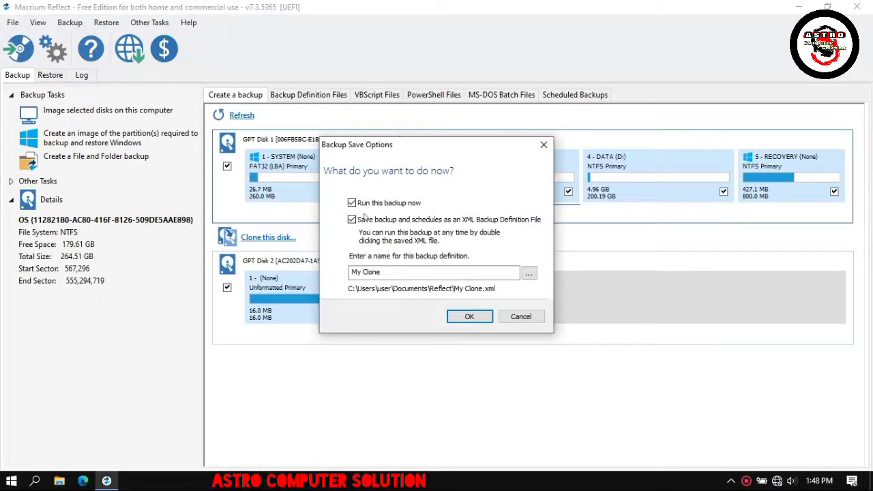
{"action": "left_click", "coordinate": [352, 220]}
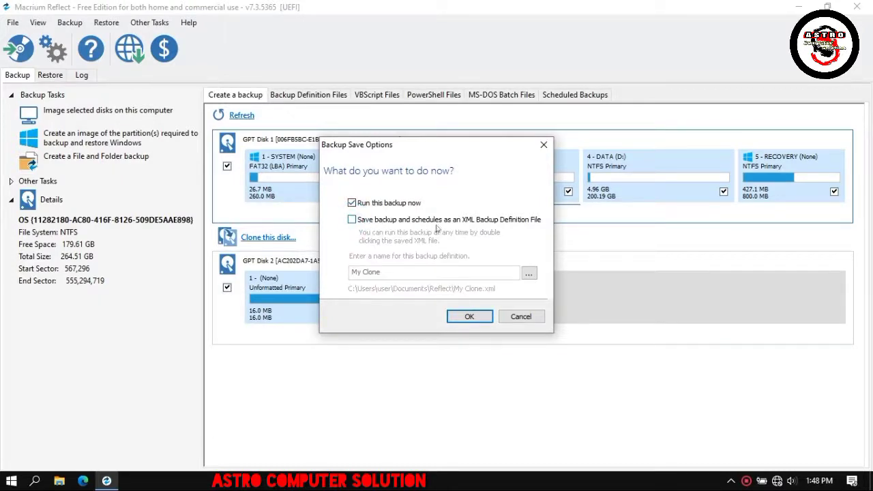
{"action": "left_click", "coordinate": [470, 317]}
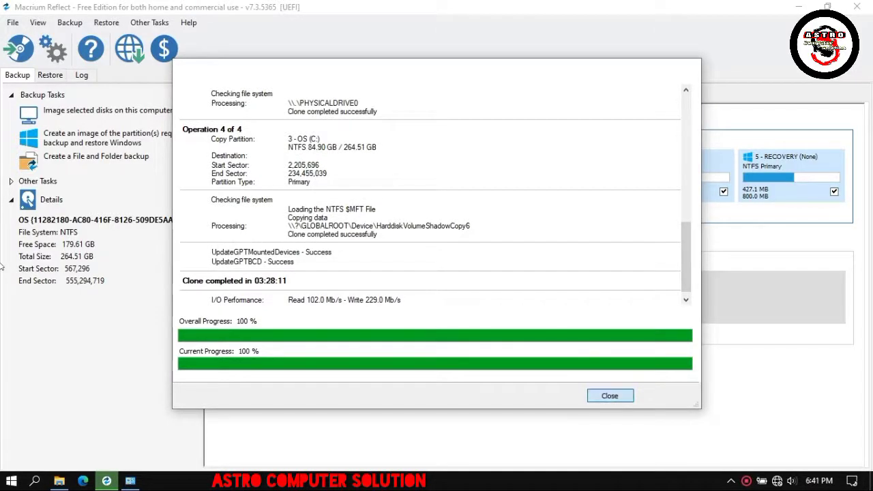
Close the clone progress report, Macrium Reflect and the OS (E:) folder window.
{"action": "key", "text": "Return"}
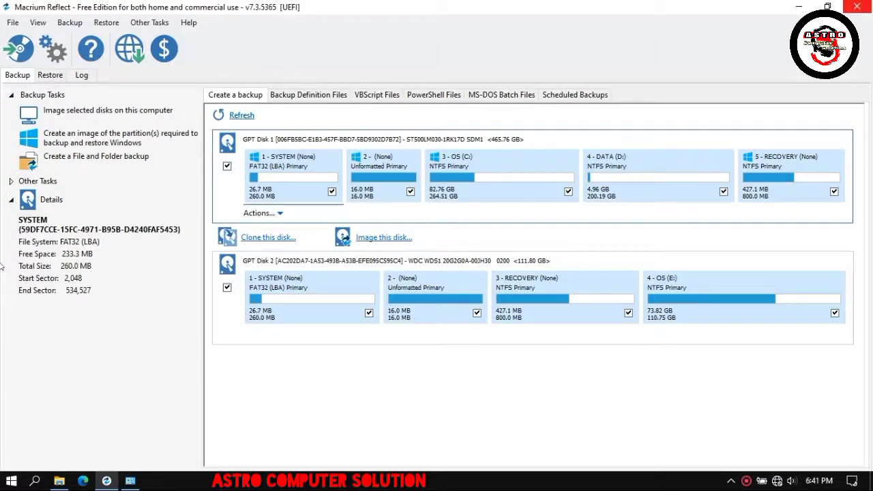
{"action": "left_click", "coordinate": [857, 6]}
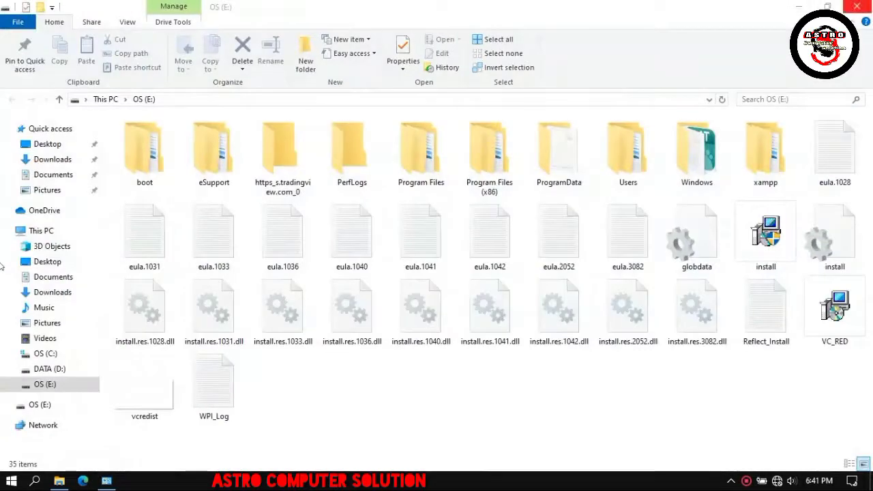
{"action": "left_click", "coordinate": [857, 6]}
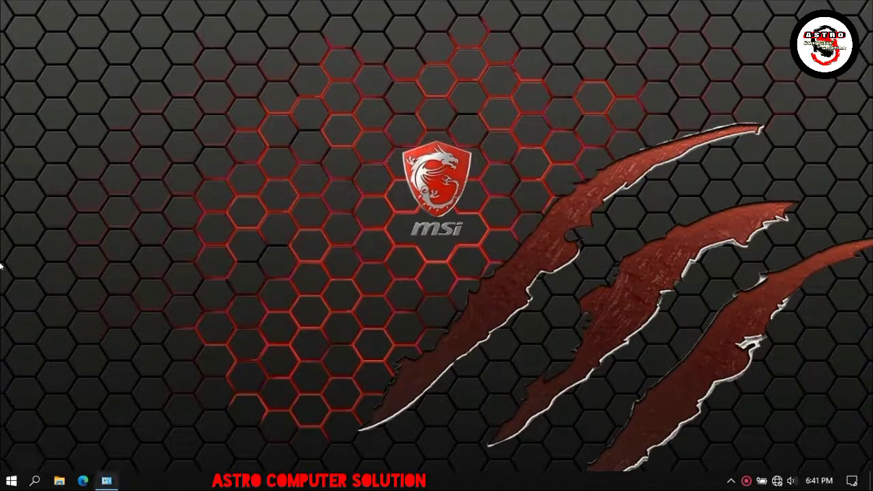
Open the Windows power options and shut down the laptop.
{"action": "key", "text": "super"}
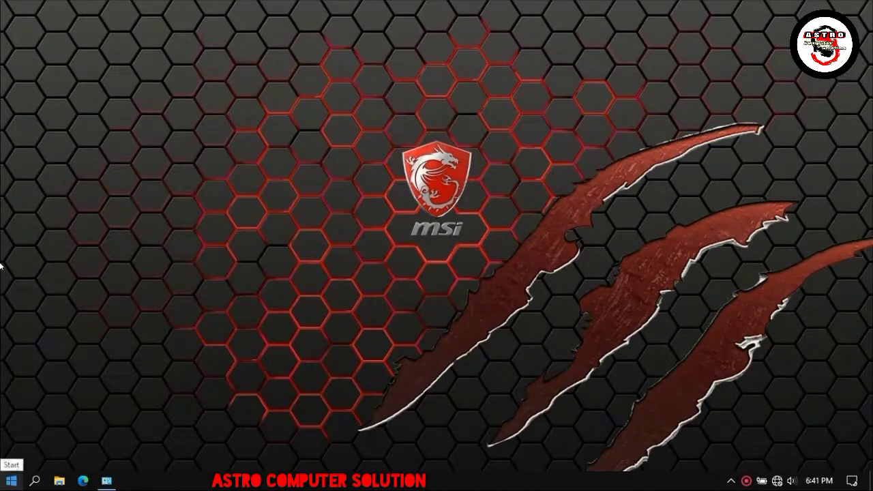
{"action": "key", "text": "super"}
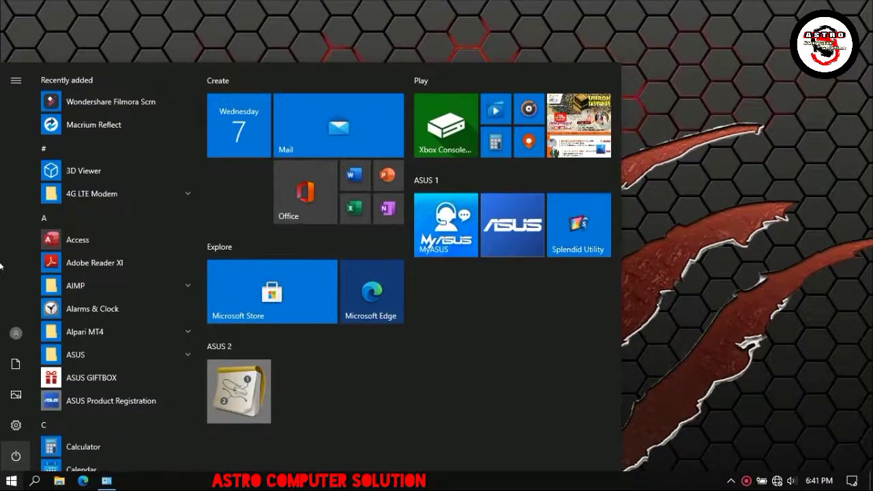
{"action": "key", "text": "Return"}
{"action": "key", "text": "Down"}
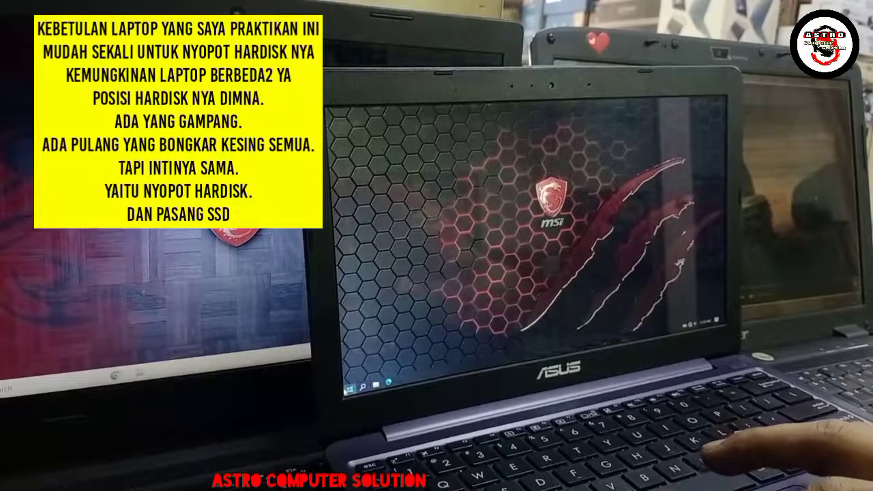
{"action": "key", "text": "super"}
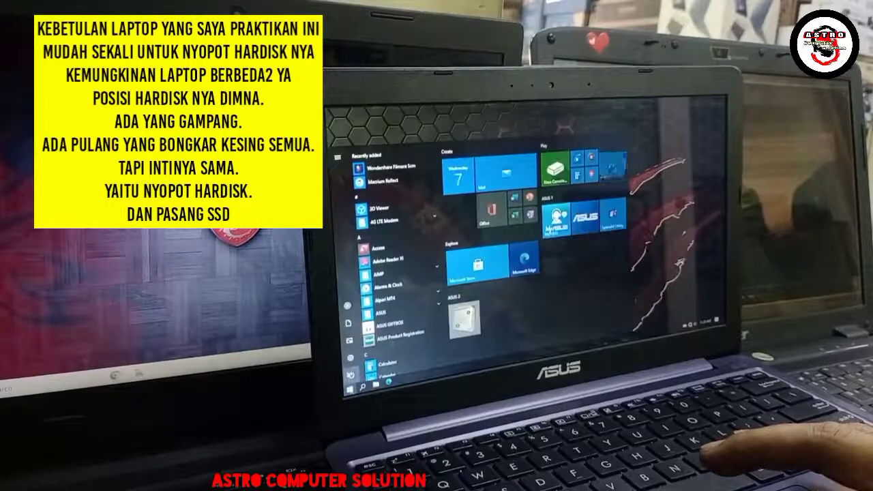
{"action": "left_click", "coordinate": [350, 374]}
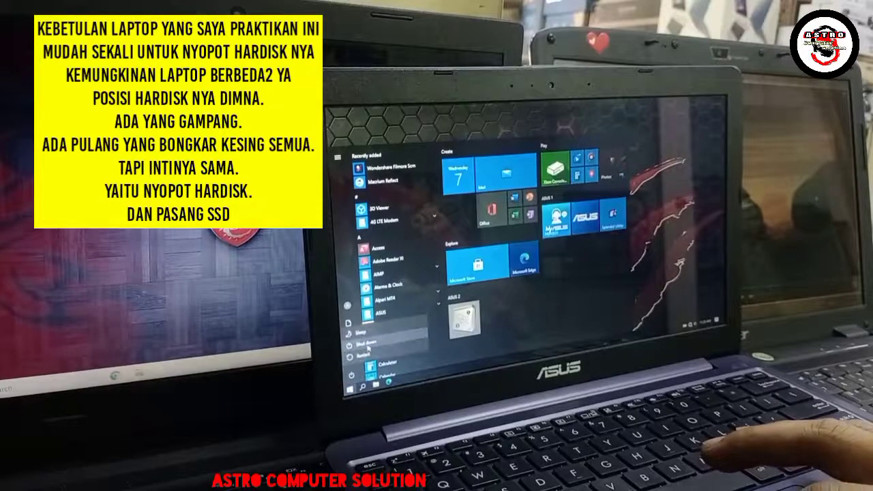
{"action": "key", "text": "Escape"}
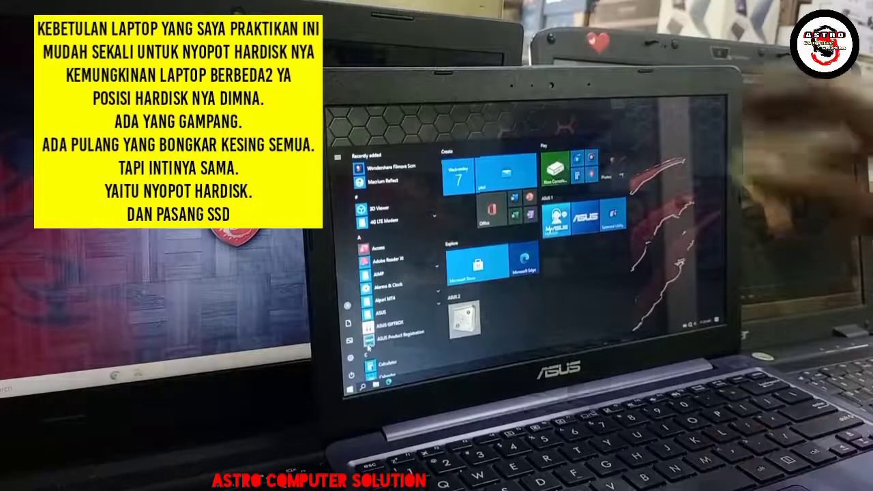